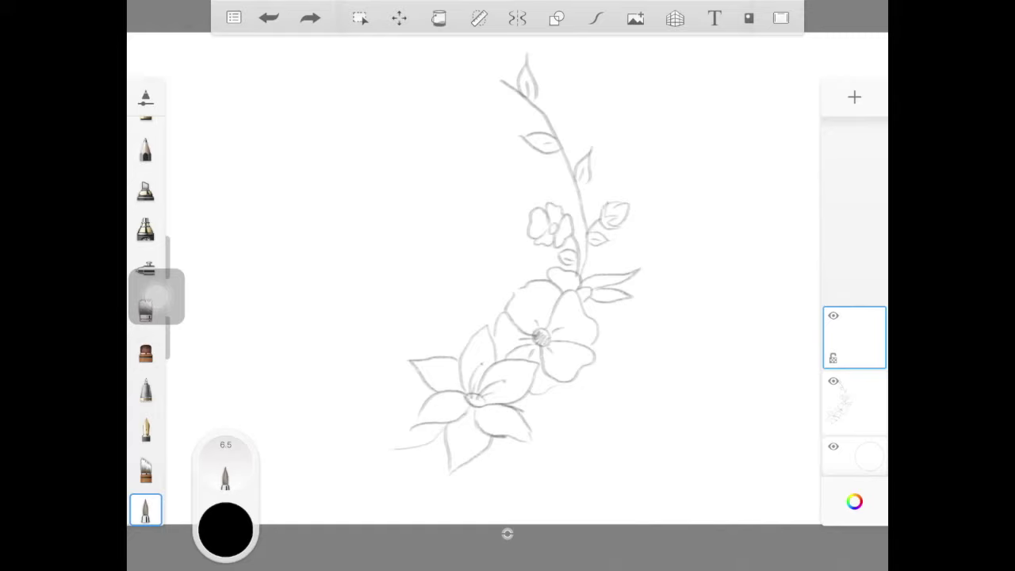
# Step: Turn on Predictive Stroke and draw a test line and circle to check the smoothing
pyautogui.click(596, 17)
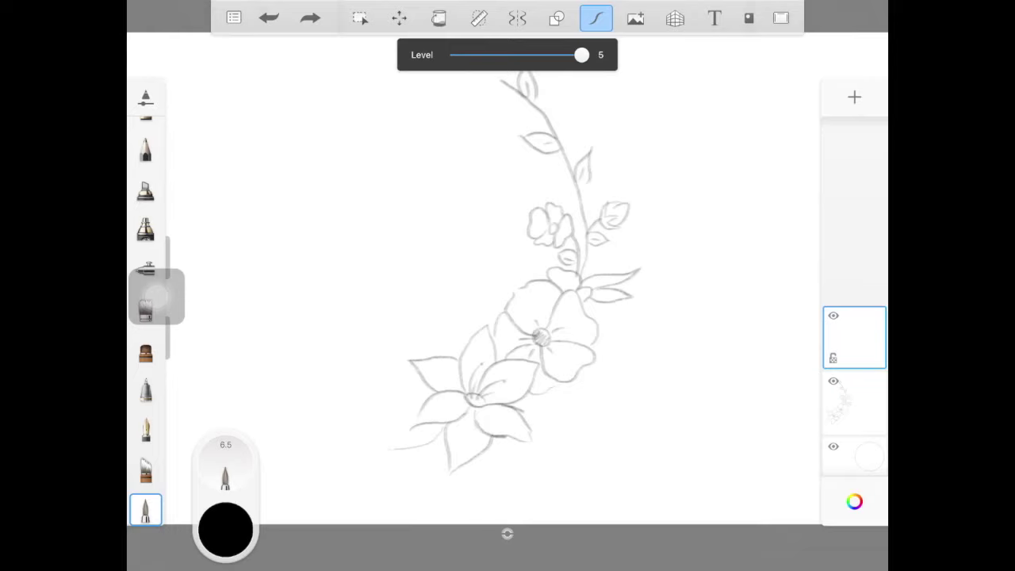
pyautogui.moveTo(333, 84); pyautogui.dragTo(345, 425)
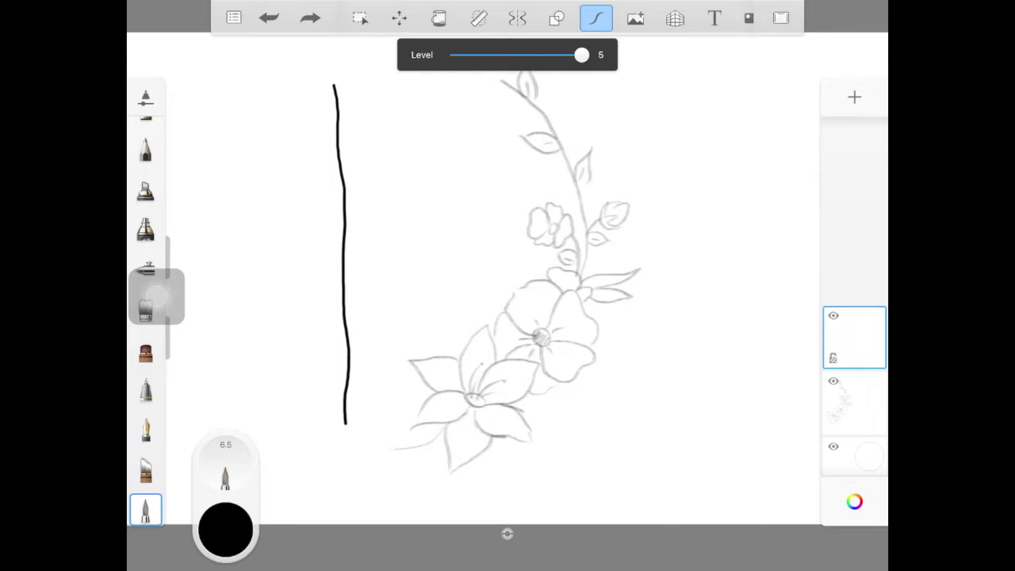
pyautogui.moveTo(418, 163)
pyautogui.mouseDown()
pyautogui.moveTo(405, 166)
pyautogui.moveTo(397, 268)
pyautogui.moveTo(481, 210)
pyautogui.moveTo(434, 166)
pyautogui.moveTo(414, 164)
pyautogui.mouseUp()
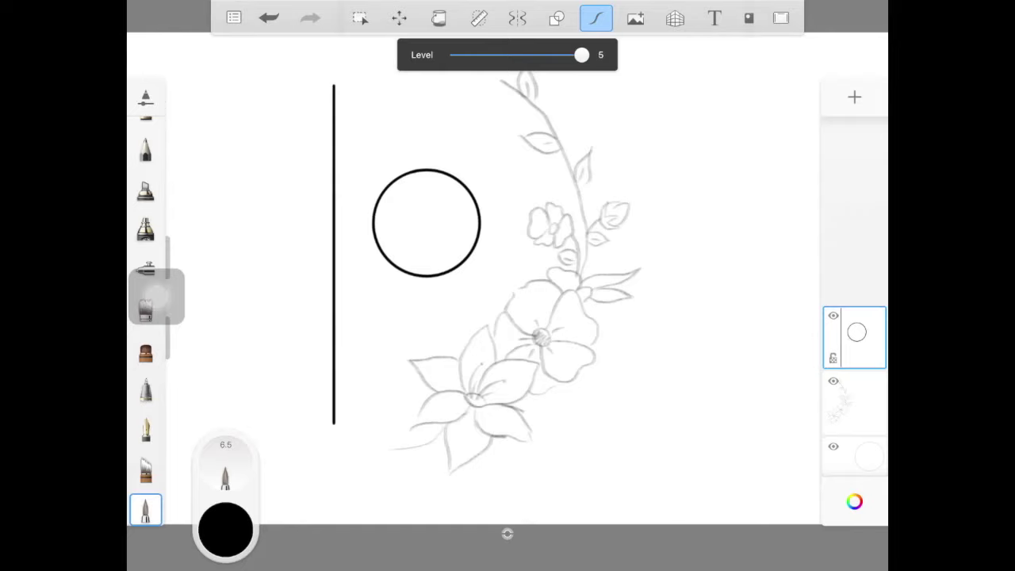
# Step: Lower Predictive Stroke to level 3, test another line and circle, then undo them
pyautogui.moveTo(583, 55); pyautogui.dragTo(516, 55)
pyautogui.moveTo(691, 70); pyautogui.dragTo(692, 302)
pyautogui.moveTo(757, 149)
pyautogui.mouseDown()
pyautogui.moveTo(720, 204)
pyautogui.moveTo(754, 148)
pyautogui.mouseUp()
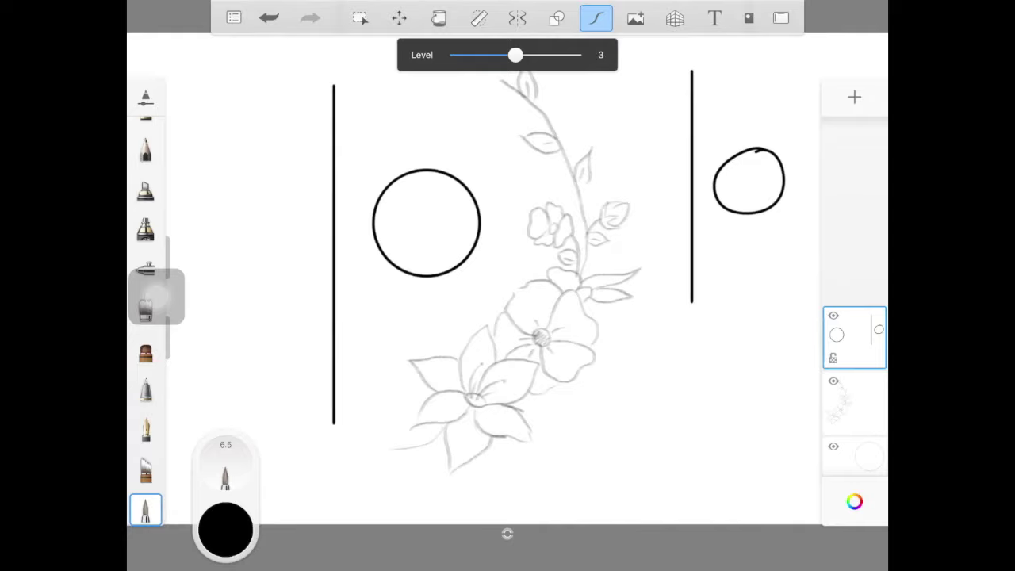
pyautogui.click(268, 18)
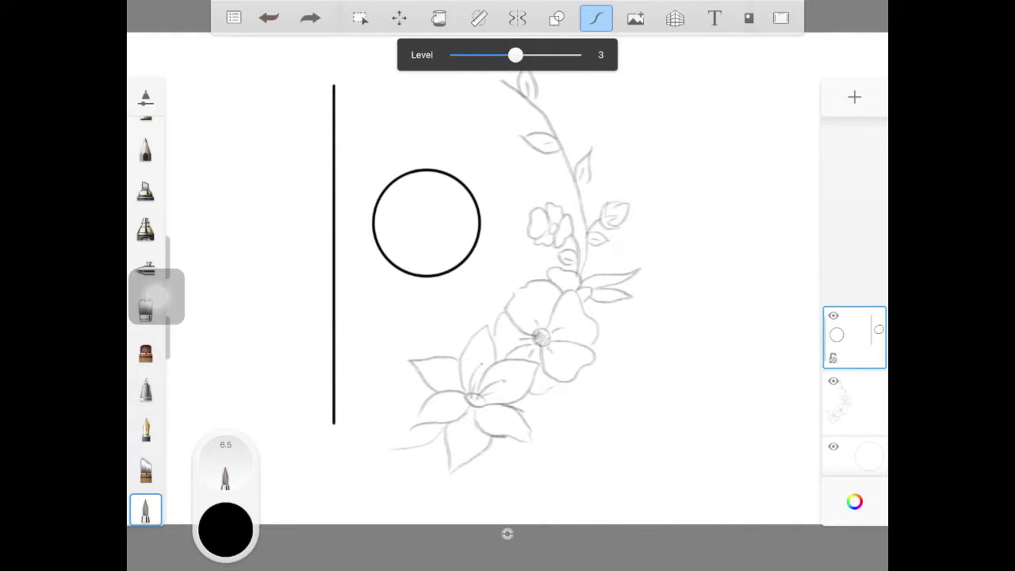
pyautogui.click(268, 17)
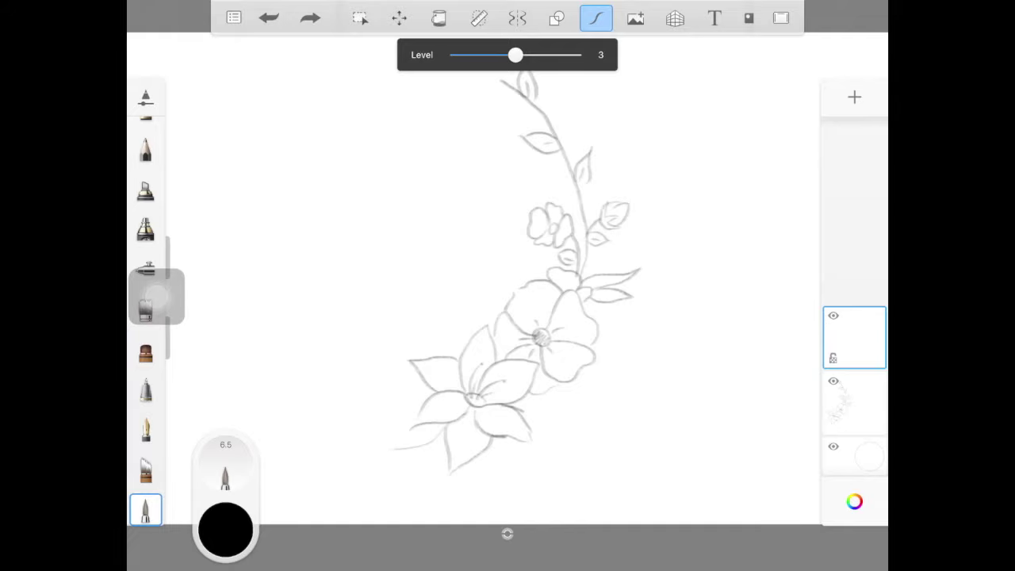
# Step: Raise Predictive Stroke to level 5 and ink the lower lily's first two petals
pyautogui.scroll(-2, 508, 285)
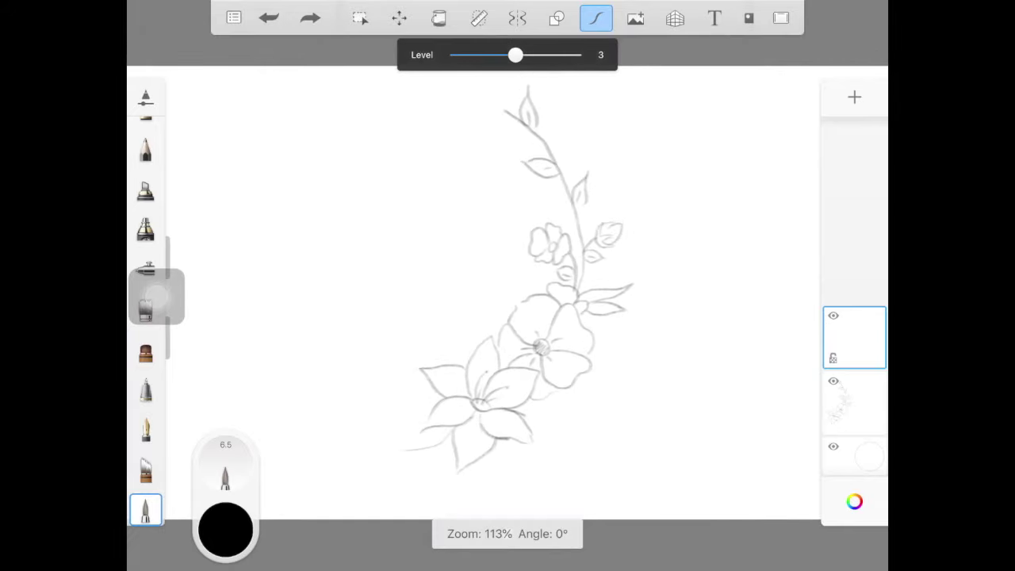
pyautogui.scroll(2, 516, 294)
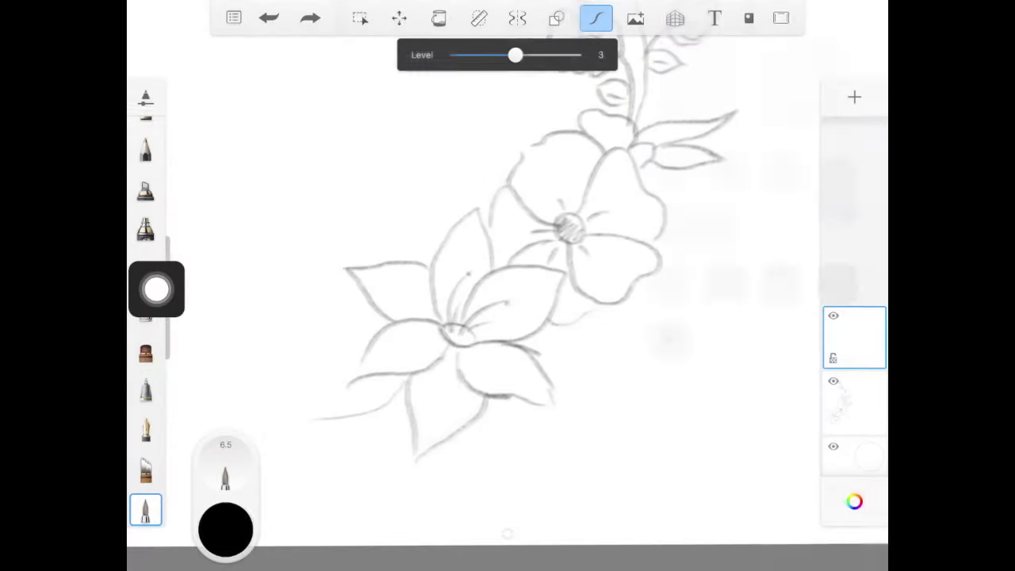
pyautogui.moveTo(515, 55); pyautogui.dragTo(582, 54)
pyautogui.moveTo(439, 322)
pyautogui.mouseDown()
pyautogui.moveTo(442, 238)
pyautogui.moveTo(477, 205)
pyautogui.mouseUp()
pyautogui.moveTo(477, 204); pyautogui.dragTo(485, 274)
pyautogui.hotkey('ctrl', 'z')
pyautogui.moveTo(477, 205); pyautogui.dragTo(485, 274)
pyautogui.moveTo(461, 325)
pyautogui.mouseDown()
pyautogui.moveTo(519, 265)
pyautogui.moveTo(577, 270)
pyautogui.moveTo(476, 340)
pyautogui.mouseUp()
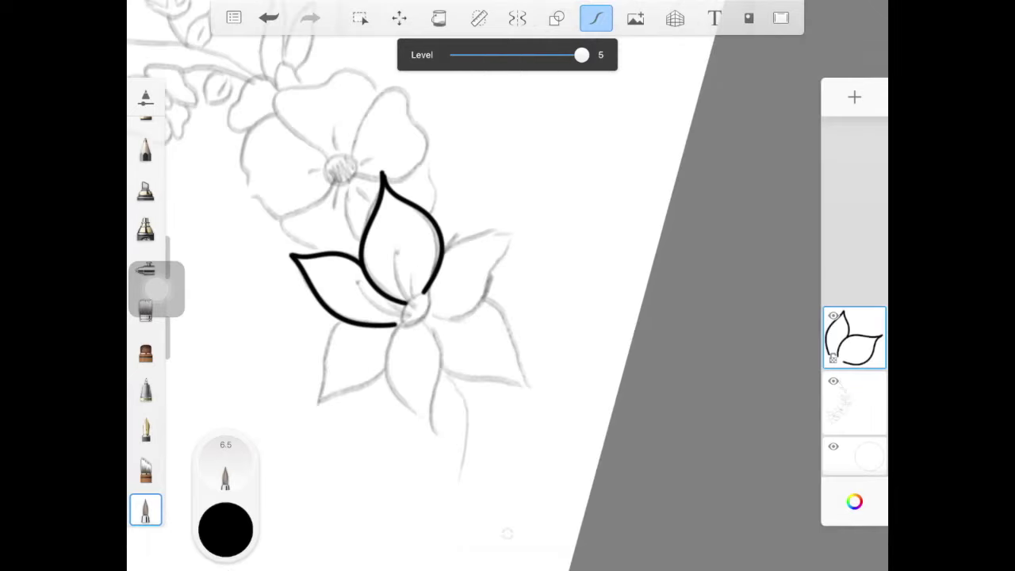
# Step: Ink the lily's right petal edges and erase a stray petal tip
pyautogui.moveTo(429, 292)
pyautogui.mouseDown()
pyautogui.moveTo(528, 210)
pyautogui.moveTo(493, 286)
pyautogui.mouseUp()
pyautogui.hotkey('ctrl', 'z')
pyautogui.moveTo(526, 214); pyautogui.dragTo(428, 324)
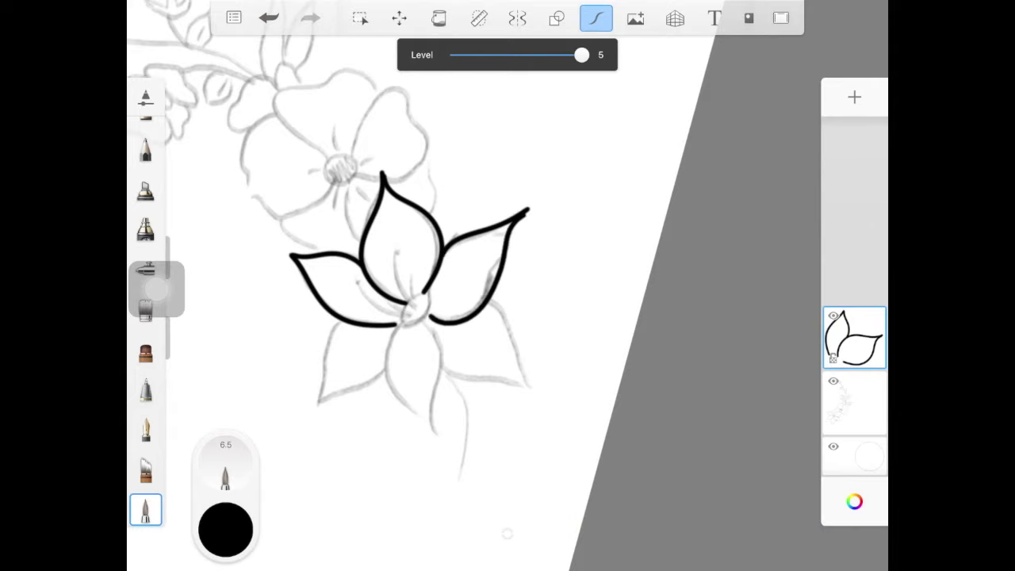
pyautogui.hotkey('ctrl', 'z')
pyautogui.moveTo(525, 213)
pyautogui.mouseDown()
pyautogui.moveTo(508, 265)
pyautogui.moveTo(428, 319)
pyautogui.moveTo(444, 238)
pyautogui.mouseUp()
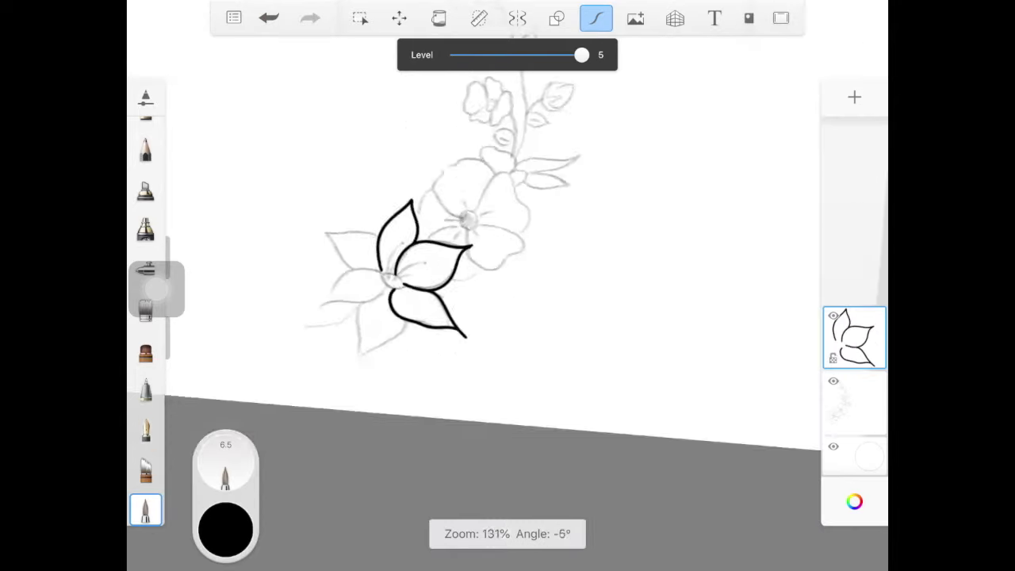
pyautogui.scroll(-3, 145, 317)
pyautogui.click(145, 458)
pyautogui.moveTo(525, 325); pyautogui.dragTo(518, 318)
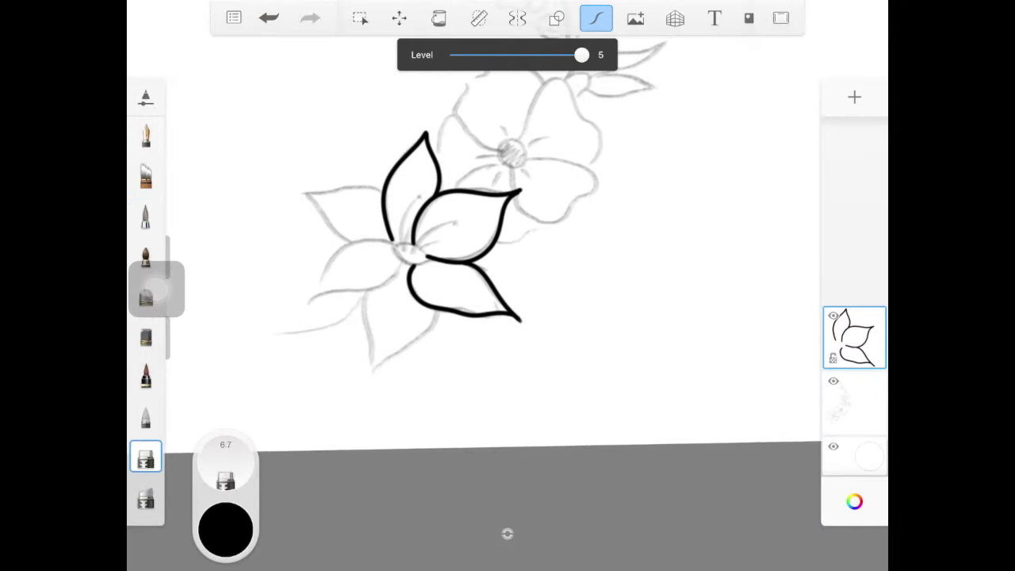
pyautogui.click(145, 216)
# Step: Ink the lily's bottom and left petals, its oval centre and stamen lines
pyautogui.moveTo(367, 290)
pyautogui.mouseDown()
pyautogui.moveTo(372, 357)
pyautogui.moveTo(436, 313)
pyautogui.mouseUp()
pyautogui.moveTo(319, 282); pyautogui.dragTo(397, 245)
pyautogui.moveTo(308, 308)
pyautogui.mouseDown()
pyautogui.moveTo(401, 266)
pyautogui.moveTo(408, 243)
pyautogui.moveTo(457, 223)
pyautogui.mouseUp()
pyautogui.moveTo(403, 246); pyautogui.dragTo(410, 196)
pyautogui.moveTo(408, 243)
pyautogui.mouseDown()
pyautogui.moveTo(419, 198)
pyautogui.moveTo(449, 242)
pyautogui.moveTo(397, 200)
pyautogui.mouseUp()
# Step: Dot the stamen tips, fill the lily centre black, and ink the upper-left petal
pyautogui.click(402, 202)
pyautogui.click(418, 196)
pyautogui.click(457, 224)
pyautogui.click(444, 246)
pyautogui.moveTo(399, 251)
pyautogui.mouseDown()
pyautogui.moveTo(425, 260)
pyautogui.moveTo(412, 262)
pyautogui.mouseUp()
pyautogui.moveTo(353, 240)
pyautogui.mouseDown()
pyautogui.moveTo(316, 180)
pyautogui.moveTo(384, 187)
pyautogui.mouseUp()
pyautogui.scroll(5, 508, 286)
# Step: Ink the neighbouring flower's small centre and petal outline at smoothing level 3
pyautogui.moveTo(543, 227)
pyautogui.mouseDown()
pyautogui.moveTo(527, 242)
pyautogui.moveTo(601, 207)
pyautogui.moveTo(612, 246)
pyautogui.mouseUp()
pyautogui.moveTo(551, 243)
pyautogui.mouseDown()
pyautogui.moveTo(587, 246)
pyautogui.moveTo(540, 303)
pyautogui.mouseUp()
pyautogui.hotkey('ctrl', 'z')
pyautogui.moveTo(581, 55); pyautogui.dragTo(516, 55)
pyautogui.moveTo(550, 242)
pyautogui.mouseDown()
pyautogui.moveTo(607, 251)
pyautogui.moveTo(539, 276)
pyautogui.moveTo(538, 249)
pyautogui.moveTo(488, 168)
pyautogui.mouseUp()
pyautogui.hotkey('ctrl', 'z')
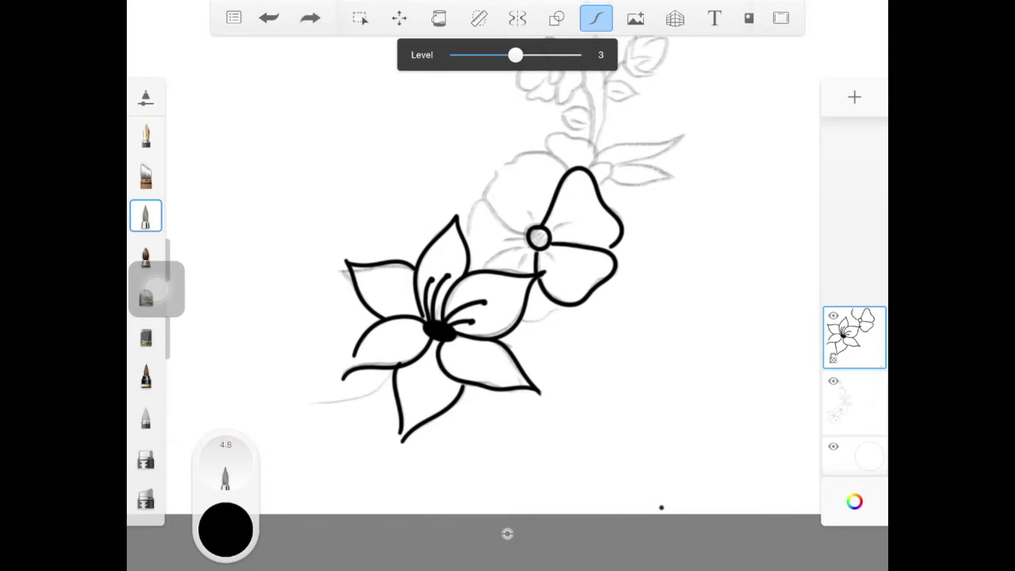
# Step: At smoothing level 2, ink the right flower's petals and stamens around its centre
pyautogui.moveTo(516, 55); pyautogui.dragTo(482, 55)
pyautogui.moveTo(503, 165)
pyautogui.mouseDown()
pyautogui.moveTo(565, 171)
pyautogui.moveTo(527, 232)
pyautogui.mouseUp()
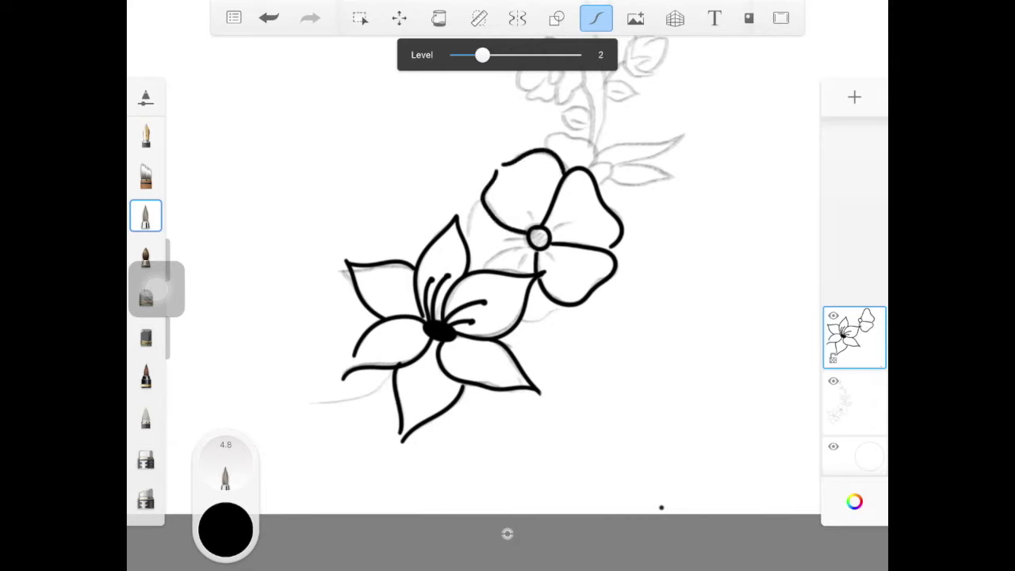
pyautogui.moveTo(467, 243); pyautogui.dragTo(481, 201)
pyautogui.moveTo(480, 267); pyautogui.dragTo(530, 248)
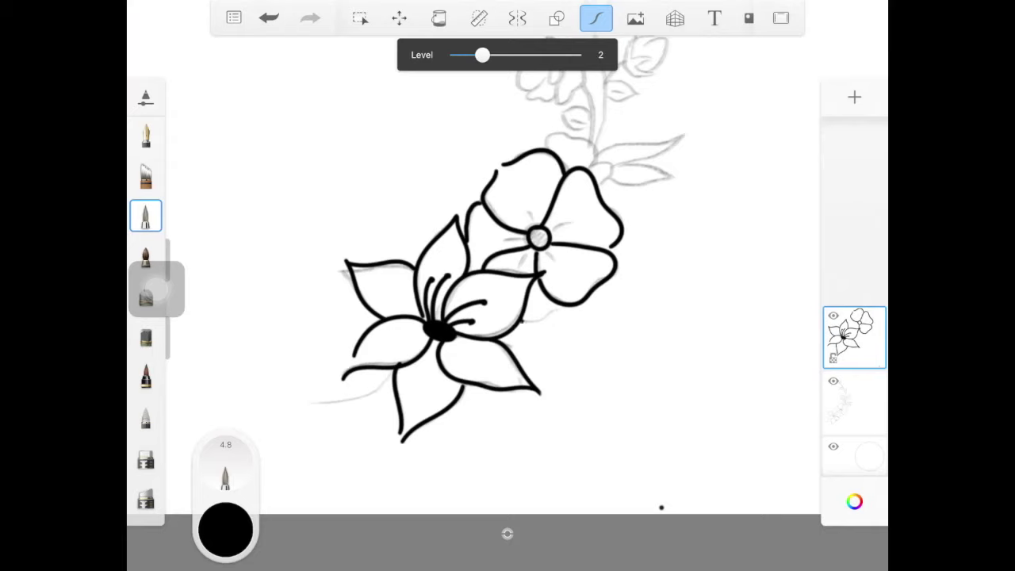
pyautogui.moveTo(445, 317); pyautogui.dragTo(456, 349)
pyautogui.moveTo(533, 279)
pyautogui.mouseDown()
pyautogui.moveTo(554, 272)
pyautogui.moveTo(518, 258)
pyautogui.mouseUp()
pyautogui.moveTo(514, 284)
pyautogui.mouseDown()
pyautogui.moveTo(500, 287)
pyautogui.moveTo(512, 306)
pyautogui.mouseUp()
pyautogui.moveTo(531, 296)
pyautogui.mouseDown()
pyautogui.moveTo(538, 305)
pyautogui.moveTo(501, 341)
pyautogui.moveTo(561, 280)
pyautogui.moveTo(560, 303)
pyautogui.mouseUp()
pyautogui.moveTo(507, 270)
pyautogui.mouseDown()
pyautogui.moveTo(550, 279)
pyautogui.moveTo(635, 246)
pyautogui.mouseUp()
# Step: Ink the leaf reaching up and right, redrawing its lower edge several times
pyautogui.moveTo(633, 250); pyautogui.dragTo(559, 279)
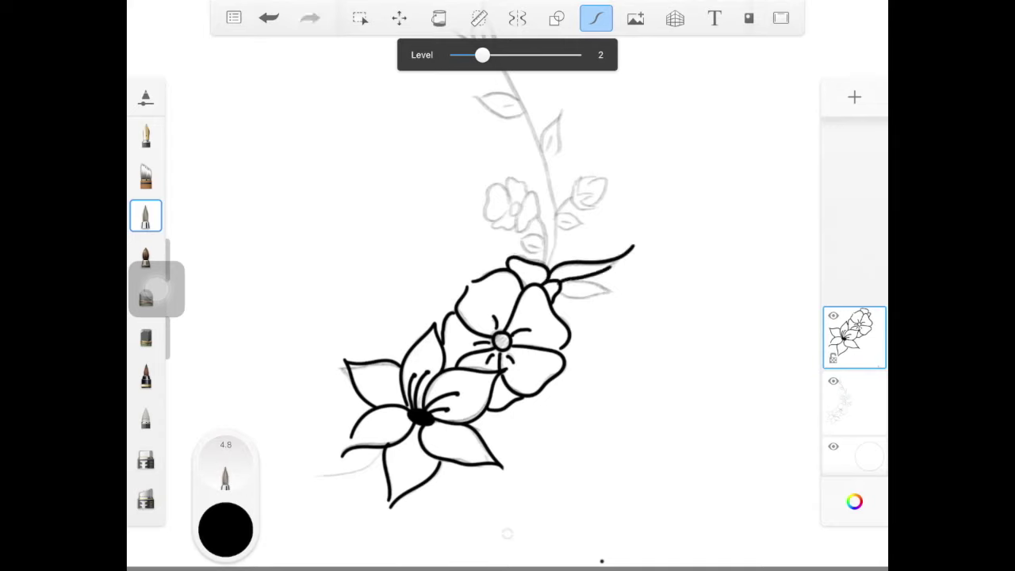
pyautogui.hotkey('ctrl', 'z')
pyautogui.moveTo(560, 281); pyautogui.dragTo(632, 251)
pyautogui.hotkey('ctrl', 'z')
pyautogui.moveTo(562, 283)
pyautogui.mouseDown()
pyautogui.moveTo(632, 250)
pyautogui.moveTo(616, 291)
pyautogui.mouseUp()
pyautogui.hotkey('ctrl', 'z')
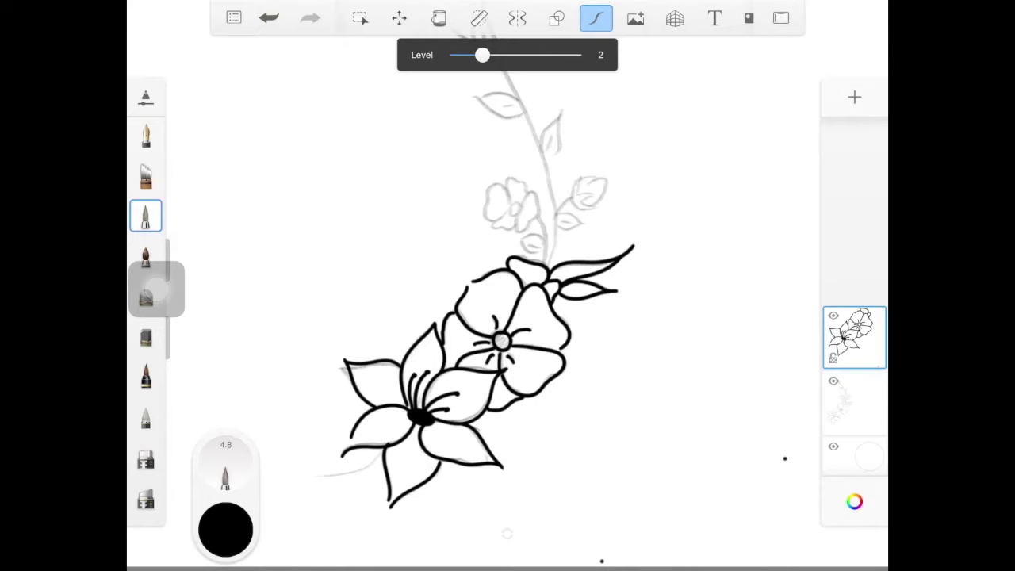
pyautogui.scroll(-2, 508, 317)
pyautogui.moveTo(543, 291)
pyautogui.mouseDown()
pyautogui.moveTo(557, 273)
pyautogui.moveTo(577, 276)
pyautogui.moveTo(578, 257)
pyautogui.moveTo(571, 287)
pyautogui.moveTo(543, 301)
pyautogui.moveTo(568, 306)
pyautogui.mouseUp()
pyautogui.hotkey('ctrl', 'z')
# Step: At smoothing level 3, ink the bud outline, its leaf and the small upper flower's petals
pyautogui.hotkey('ctrl', 'z')
# Step: At smoothing level 2, redraw the small flower's petals and ink its stem and leaf
pyautogui.hotkey('ctrl', 'z')
pyautogui.hotkey('ctrl', 'z')
pyautogui.moveTo(482, 54); pyautogui.dragTo(516, 54)
pyautogui.scroll(3, 508, 318)
pyautogui.scroll(3, 508, 317)
pyautogui.moveTo(441, 258); pyautogui.dragTo(480, 324)
pyautogui.moveTo(397, 343)
pyautogui.mouseDown()
pyautogui.moveTo(480, 361)
pyautogui.moveTo(401, 379)
pyautogui.mouseUp()
pyautogui.moveTo(397, 247)
pyautogui.mouseDown()
pyautogui.moveTo(386, 270)
pyautogui.moveTo(413, 252)
pyautogui.mouseUp()
pyautogui.moveTo(414, 251)
pyautogui.mouseDown()
pyautogui.moveTo(446, 261)
pyautogui.moveTo(375, 301)
pyautogui.mouseUp()
pyautogui.hotkey('ctrl', 'z')
pyautogui.moveTo(516, 55); pyautogui.dragTo(482, 55)
pyautogui.moveTo(412, 253)
pyautogui.mouseDown()
pyautogui.moveTo(373, 303)
pyautogui.moveTo(401, 218)
pyautogui.moveTo(441, 239)
pyautogui.moveTo(419, 192)
pyautogui.moveTo(438, 242)
pyautogui.moveTo(382, 187)
pyautogui.moveTo(401, 184)
pyautogui.mouseUp()
pyautogui.hotkey('ctrl', 'z')
pyautogui.hotkey('ctrl', 'z')
pyautogui.moveTo(377, 256); pyautogui.dragTo(337, 292)
pyautogui.hotkey('ctrl', 'z')
pyautogui.moveTo(587, 570); pyautogui.dragTo(589, 506)
pyautogui.moveTo(441, 240); pyautogui.dragTo(409, 318)
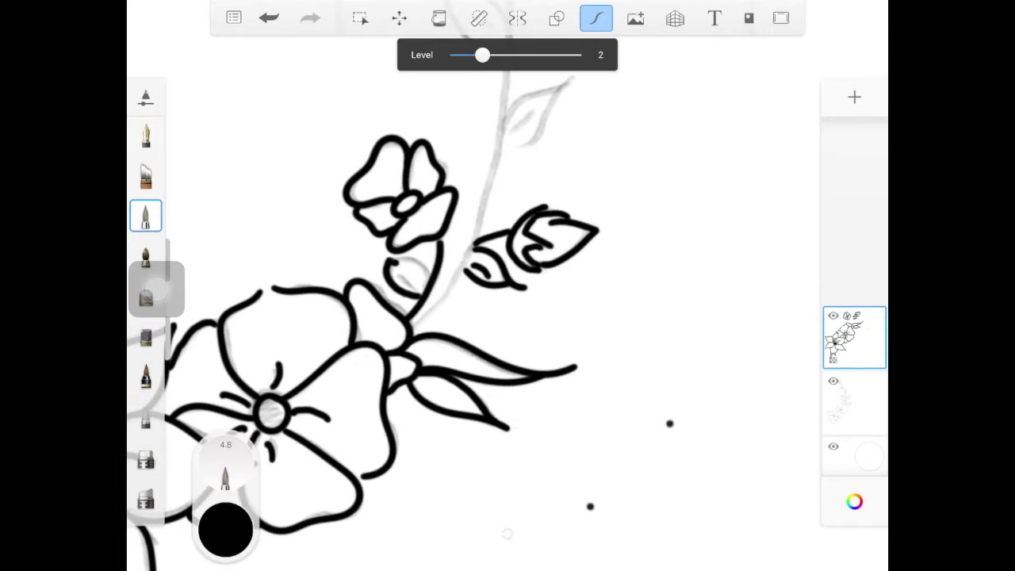
pyautogui.moveTo(421, 262); pyautogui.dragTo(388, 294)
# Step: At smoothing level 5, ink the long curving stem, redrawing it until it sits right
pyautogui.scroll(-5, 508, 318)
pyautogui.moveTo(482, 55); pyautogui.dragTo(582, 55)
pyautogui.moveTo(401, 145)
pyautogui.mouseDown()
pyautogui.moveTo(454, 230)
pyautogui.moveTo(464, 292)
pyautogui.mouseUp()
pyautogui.click(269, 18)
pyautogui.moveTo(401, 145)
pyautogui.mouseDown()
pyautogui.moveTo(428, 168)
pyautogui.moveTo(465, 292)
pyautogui.mouseUp()
pyautogui.click(269, 17)
pyautogui.moveTo(401, 144)
pyautogui.mouseDown()
pyautogui.moveTo(445, 191)
pyautogui.moveTo(465, 295)
pyautogui.mouseUp()
pyautogui.click(269, 17)
pyautogui.moveTo(401, 145)
pyautogui.mouseDown()
pyautogui.moveTo(455, 223)
pyautogui.moveTo(464, 291)
pyautogui.mouseUp()
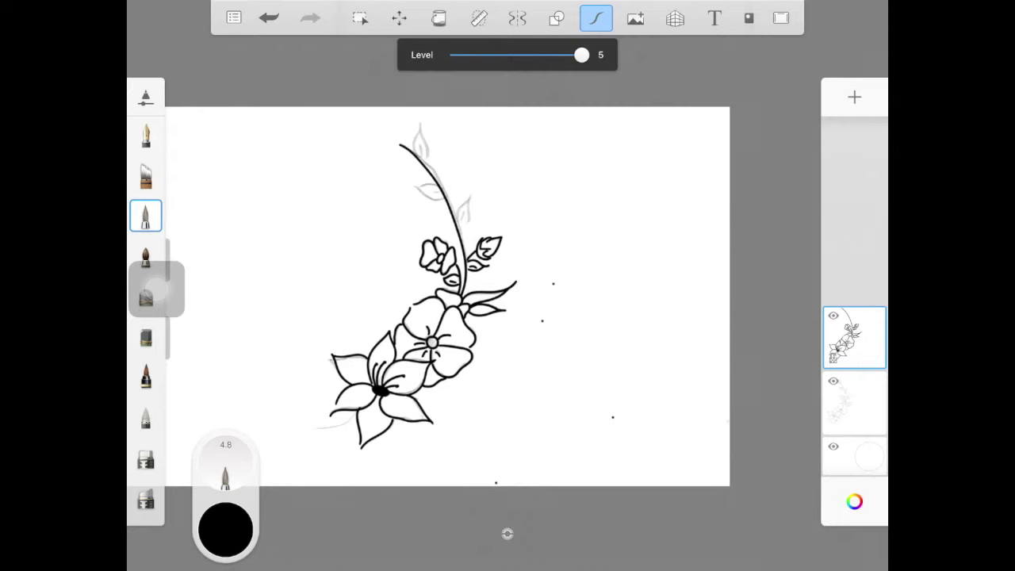
# Step: Redraw the top stem higher and left and ink its three leaves
pyautogui.click(268, 17)
pyautogui.moveTo(381, 135); pyautogui.dragTo(467, 255)
pyautogui.hotkey('ctrl', 'z')
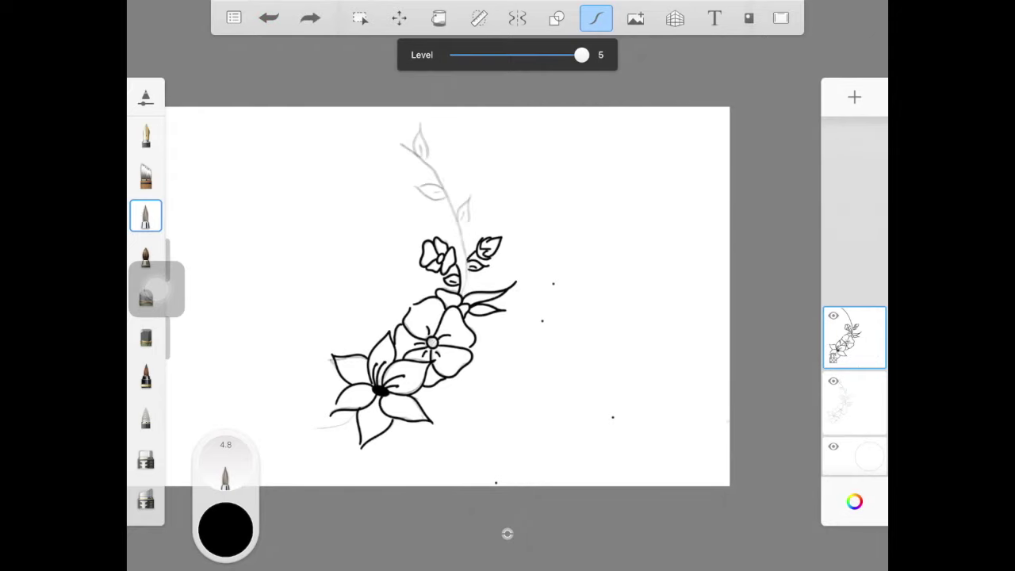
pyautogui.hotkey('ctrl', 'shift', 'z')
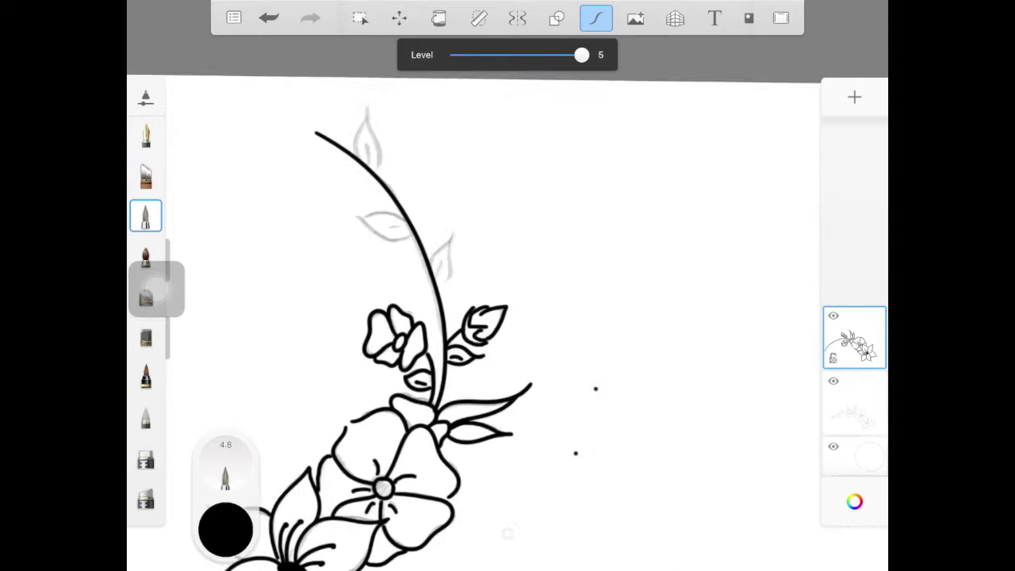
pyautogui.moveTo(429, 266); pyautogui.dragTo(436, 288)
pyautogui.moveTo(357, 157); pyautogui.dragTo(370, 116)
pyautogui.moveTo(357, 216); pyautogui.dragTo(409, 229)
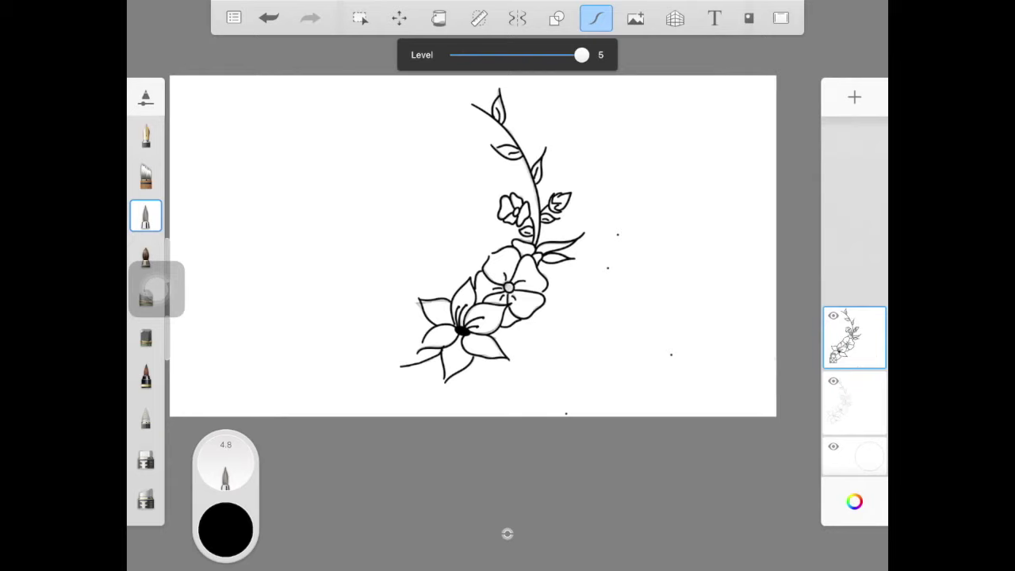
pyautogui.hotkey('ctrl', 'z')
pyautogui.scroll(2, 473, 246)
pyautogui.moveTo(365, 310); pyautogui.dragTo(384, 310)
pyautogui.scroll(-3, 476, 238)
# Step: Hide the grey pencil sketch layer and set the marker brush size to 3.2
pyautogui.click(833, 382)
pyautogui.click(145, 458)
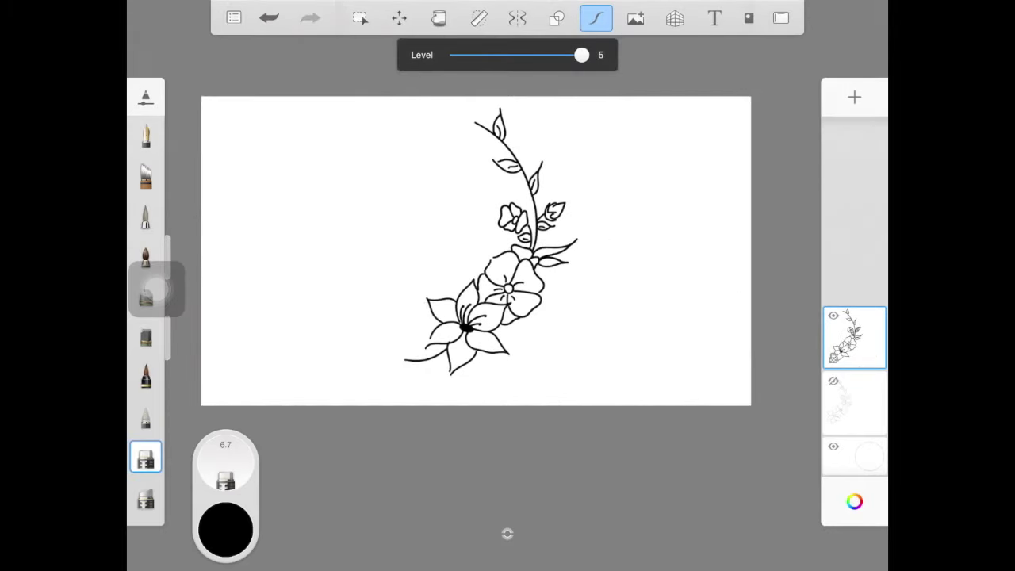
pyautogui.scroll(5, 468, 317)
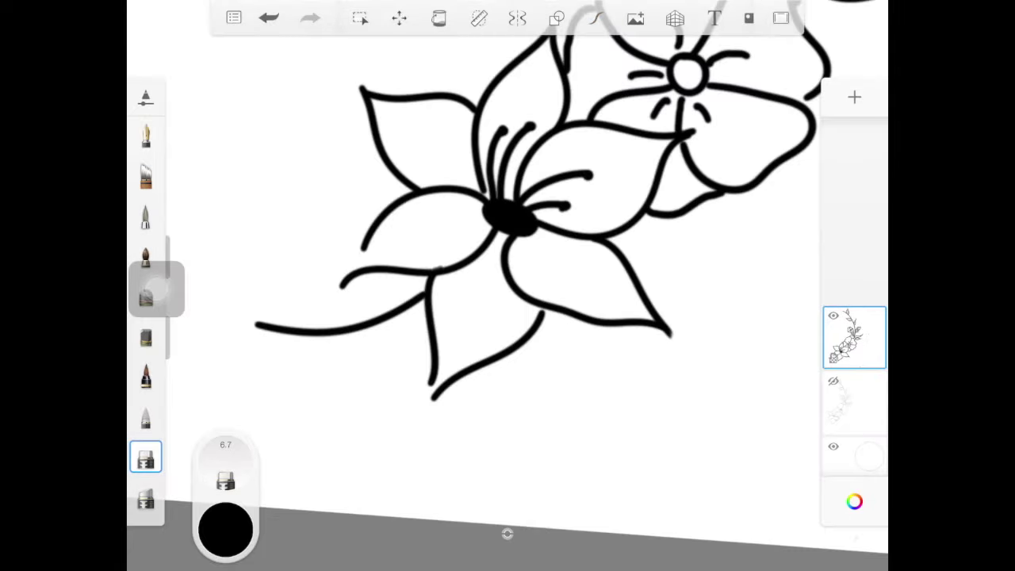
pyautogui.click(145, 458)
pyautogui.moveTo(304, 351); pyautogui.dragTo(298, 351)
# Step: Shift the floral spray toward the right side of the canvas with Move/Transform
pyautogui.moveTo(508, 214); pyautogui.dragTo(409, 282)
pyautogui.moveTo(508, 238); pyautogui.dragTo(444, 413)
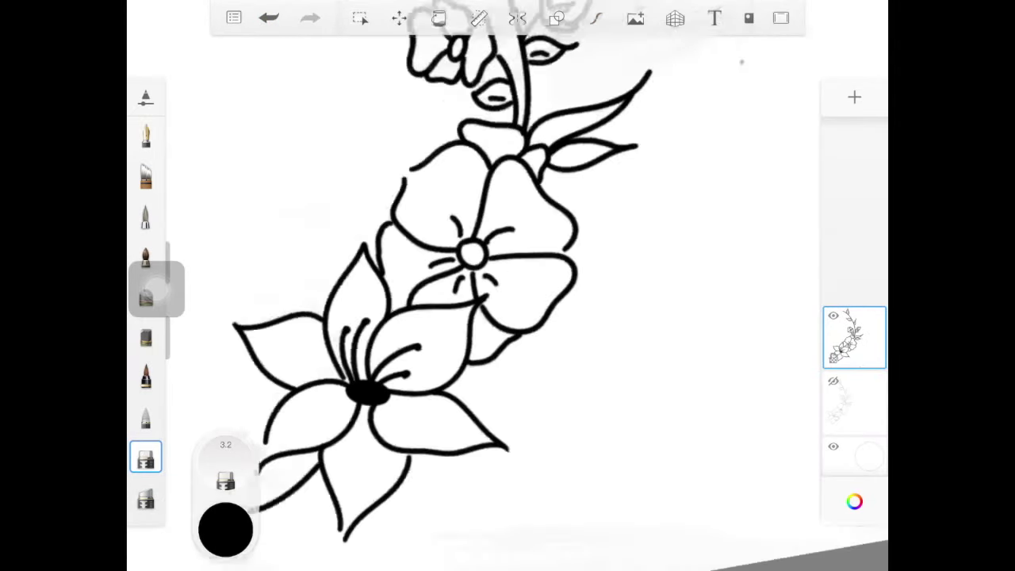
pyautogui.scroll(3, 476, 318)
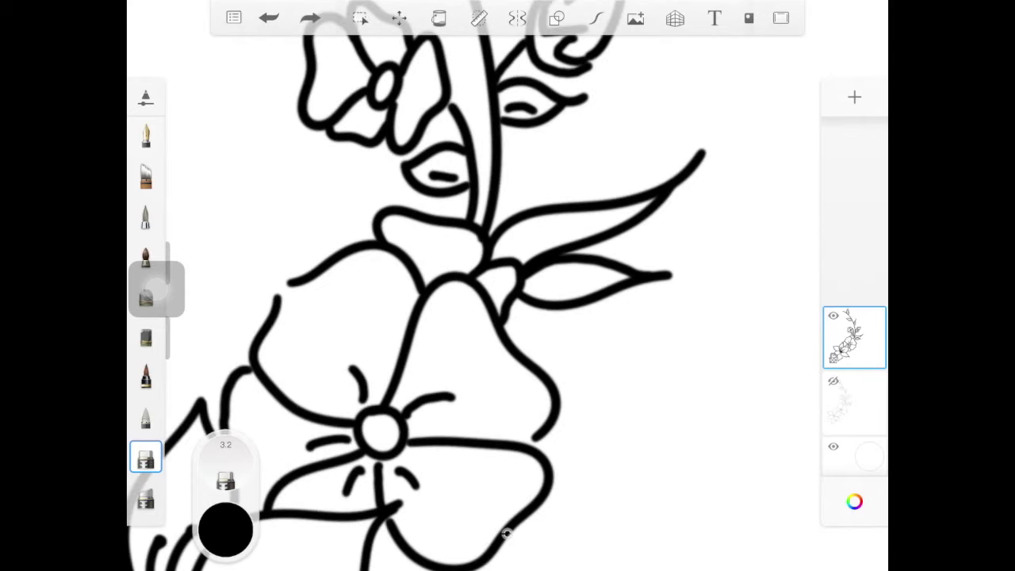
pyautogui.scroll(-3, 444, 317)
pyautogui.scroll(-2, 445, 317)
pyautogui.scroll(-2, 476, 317)
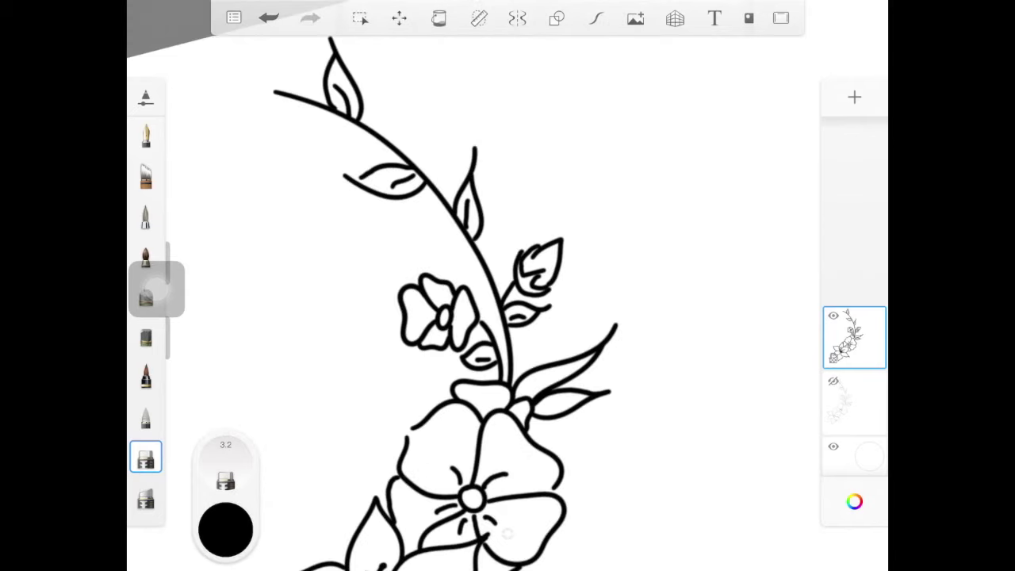
pyautogui.scroll(-3, 508, 317)
pyautogui.click(399, 18)
pyautogui.moveTo(526, 344); pyautogui.dragTo(609, 341)
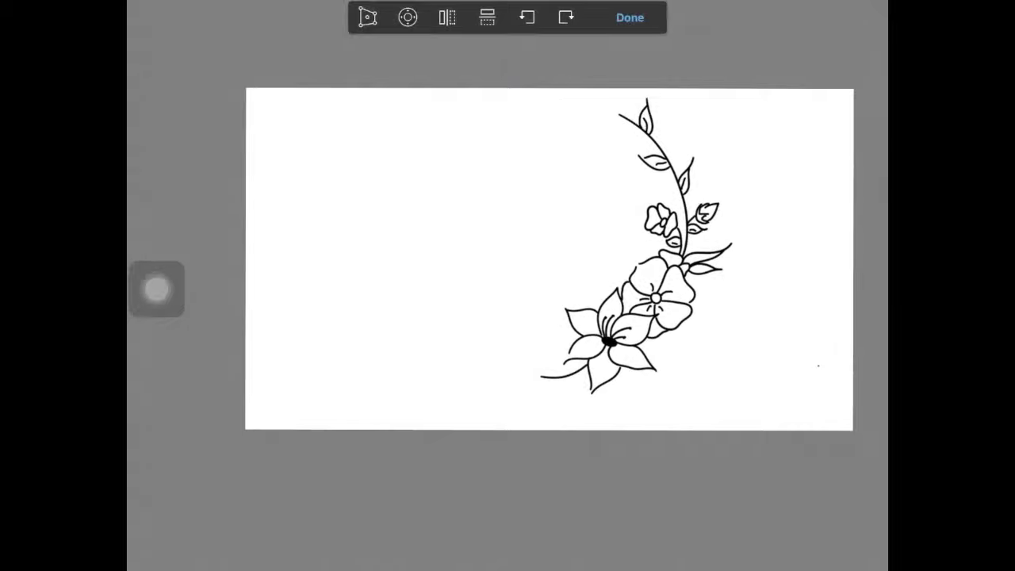
# Step: Confirm the spray's new position, then copy and paste the floral layer
pyautogui.click(628, 16)
pyautogui.click(855, 337)
pyautogui.click(628, 143)
pyautogui.click(855, 338)
pyautogui.click(729, 143)
# Step: Move the pasted copy left, flip it horizontally, and erase a stray dash
pyautogui.moveTo(634, 254); pyautogui.dragTo(452, 248)
pyautogui.click(447, 17)
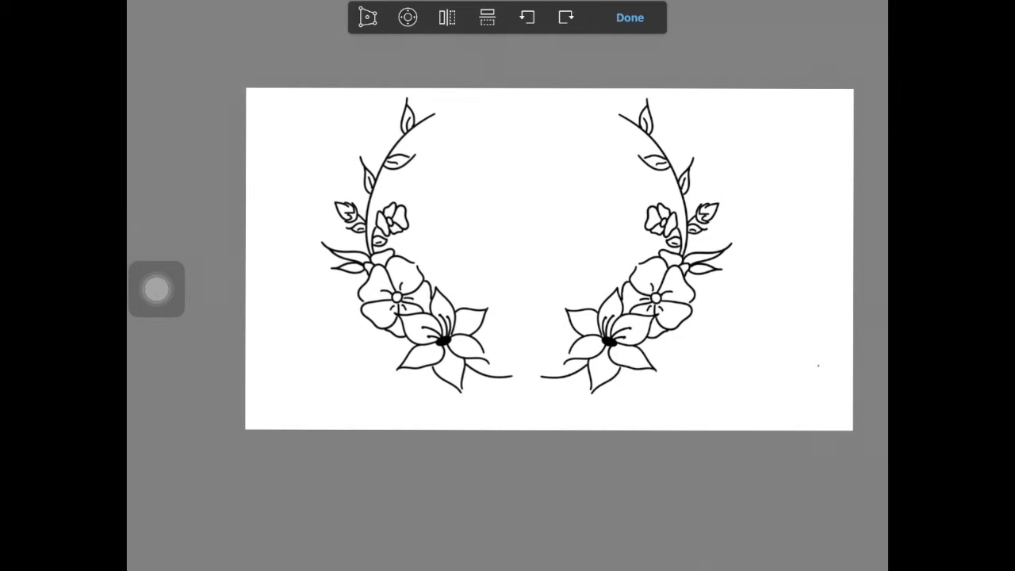
pyautogui.click(630, 17)
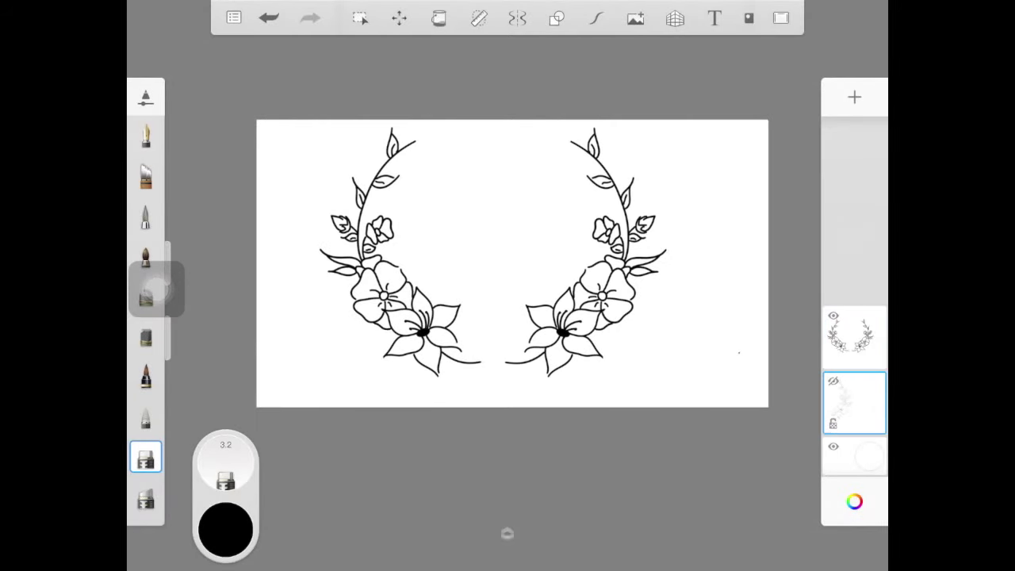
pyautogui.moveTo(467, 361); pyautogui.dragTo(480, 362)
pyautogui.click(146, 459)
# Step: Set the eraser to size 15.8 and nudge the wreath slightly right and down
pyautogui.moveTo(295, 351); pyautogui.dragTo(325, 351)
pyautogui.click(603, 476)
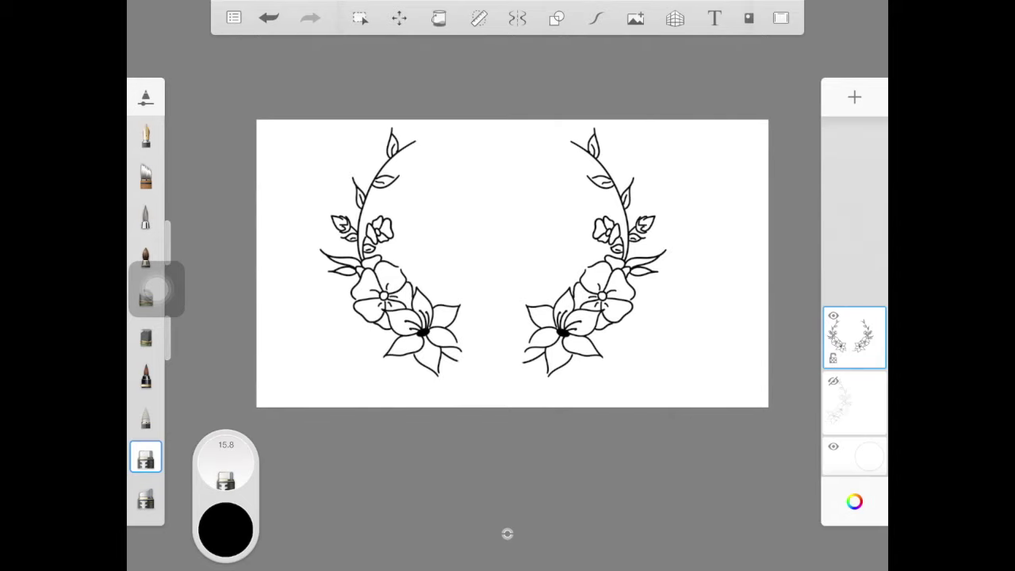
pyautogui.scroll(1, 512, 264)
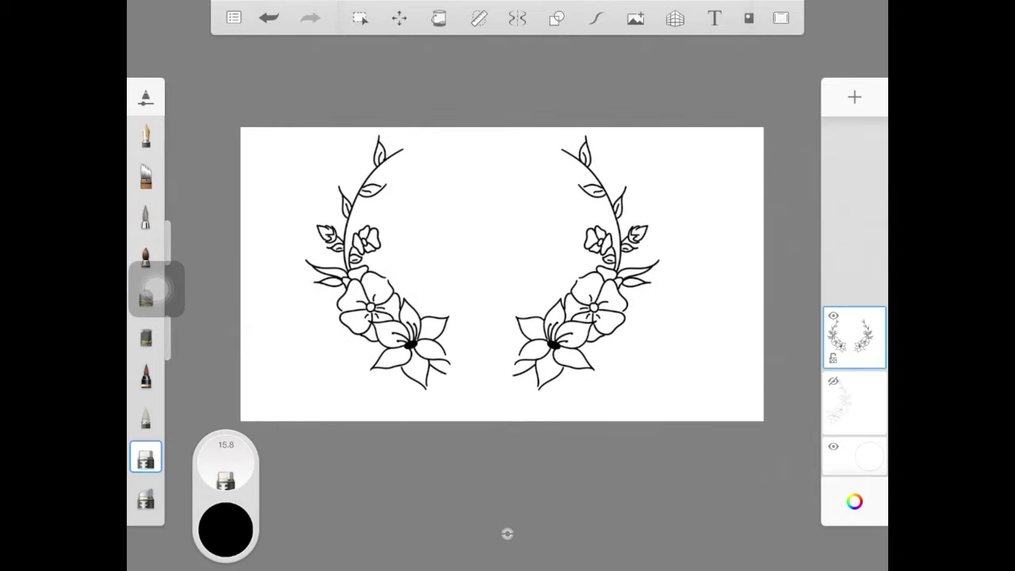
pyautogui.click(400, 17)
pyautogui.moveTo(502, 262); pyautogui.dragTo(526, 274)
pyautogui.click(628, 18)
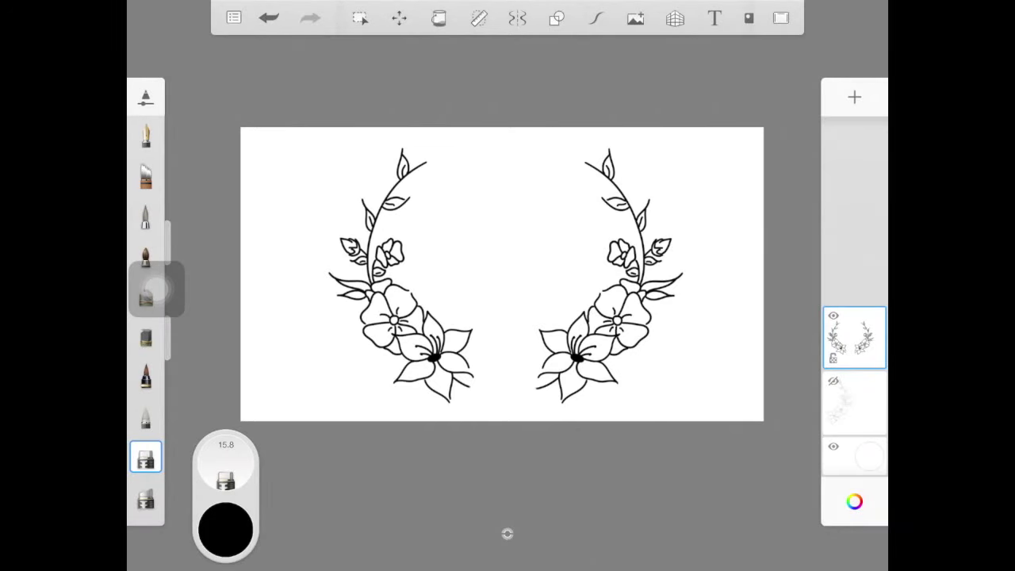
# Step: Add an empty lettering layer and select the fine pen with Predictive Stroke on
pyautogui.click(855, 97)
pyautogui.click(145, 215)
pyautogui.click(596, 17)
pyautogui.moveTo(486, 199); pyautogui.dragTo(508, 262)
pyautogui.click(269, 18)
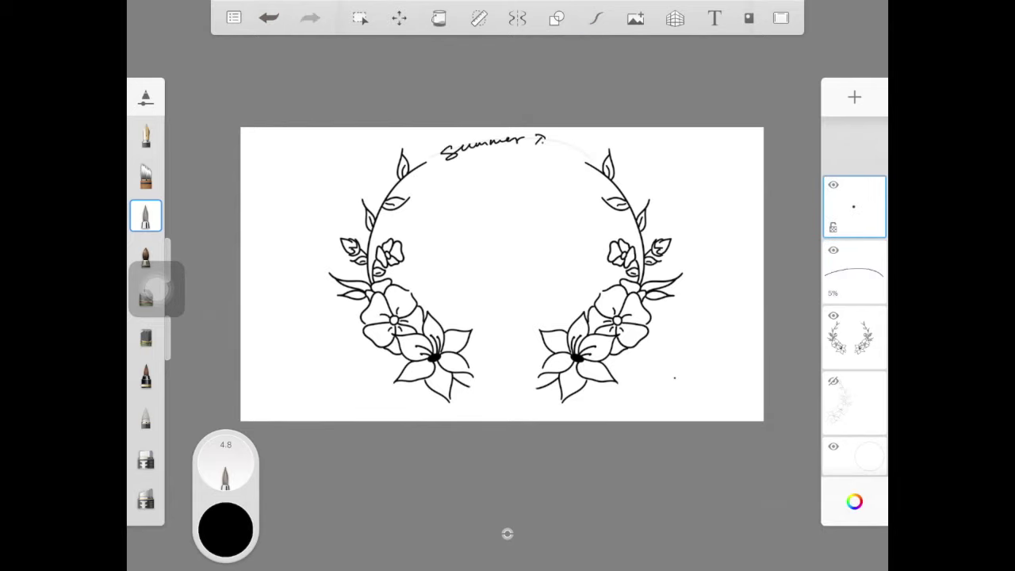
# Step: Finish the 'Summer Time' lettering, straighten the canvas, and skew both ends onto the wreath arc
pyautogui.moveTo(525, 139); pyautogui.dragTo(541, 139)
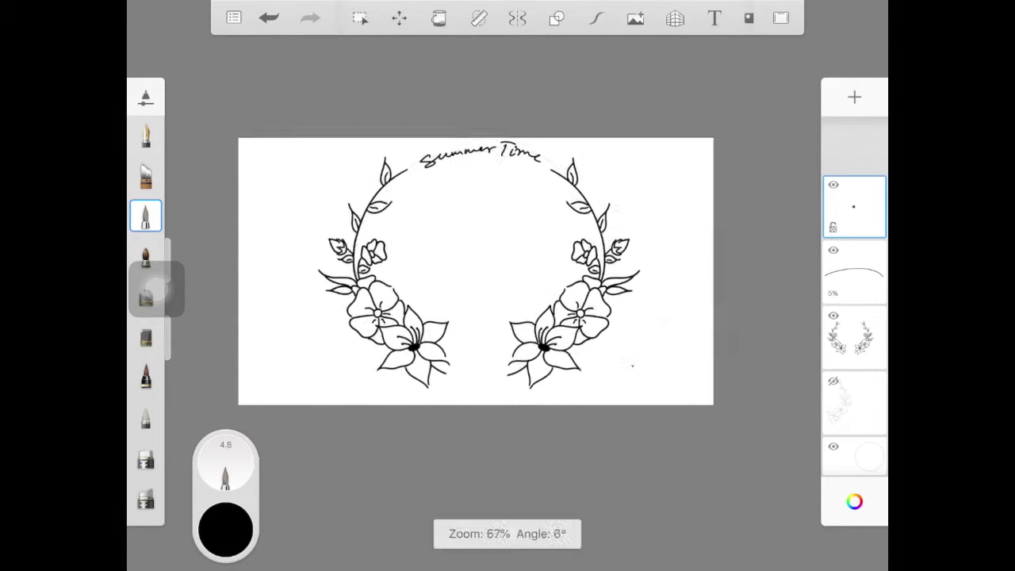
pyautogui.click(399, 17)
pyautogui.click(368, 17)
pyautogui.moveTo(631, 142); pyautogui.dragTo(635, 154)
pyautogui.moveTo(419, 141); pyautogui.dragTo(413, 136)
pyautogui.moveTo(525, 144); pyautogui.dragTo(521, 143)
# Step: Fine-tune the freeform lettering to follow the arc, raise its bottom edge, and confirm
pyautogui.moveTo(630, 152); pyautogui.dragTo(641, 150)
pyautogui.moveTo(525, 403); pyautogui.dragTo(526, 379)
pyautogui.click(639, 268)
pyautogui.click(630, 17)
pyautogui.click(854, 337)
# Step: Select the lettering layer and switch to the marker brush
pyautogui.click(855, 270)
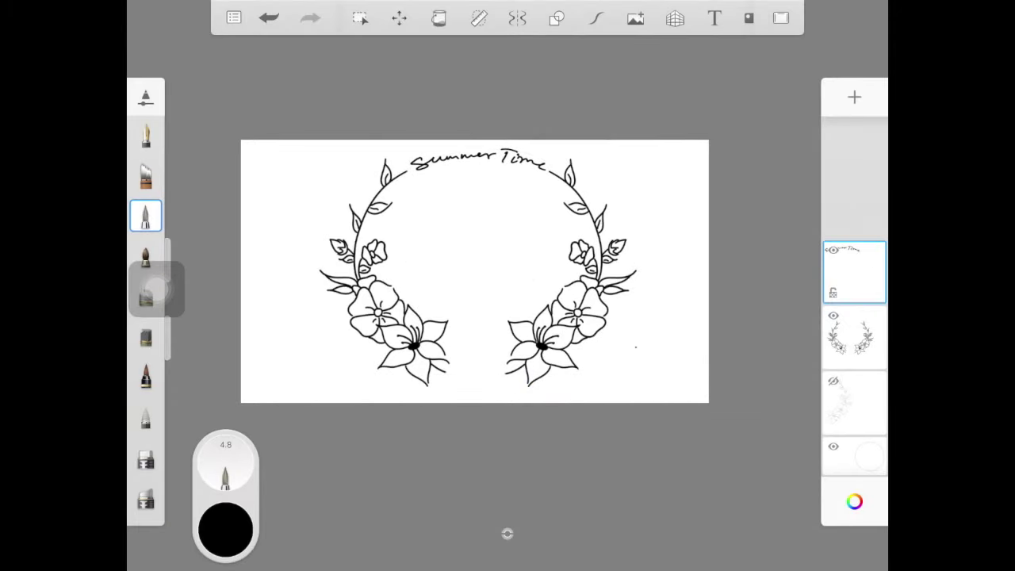
pyautogui.click(145, 460)
pyautogui.scroll(2, 508, 286)
pyautogui.scroll(3, 508, 286)
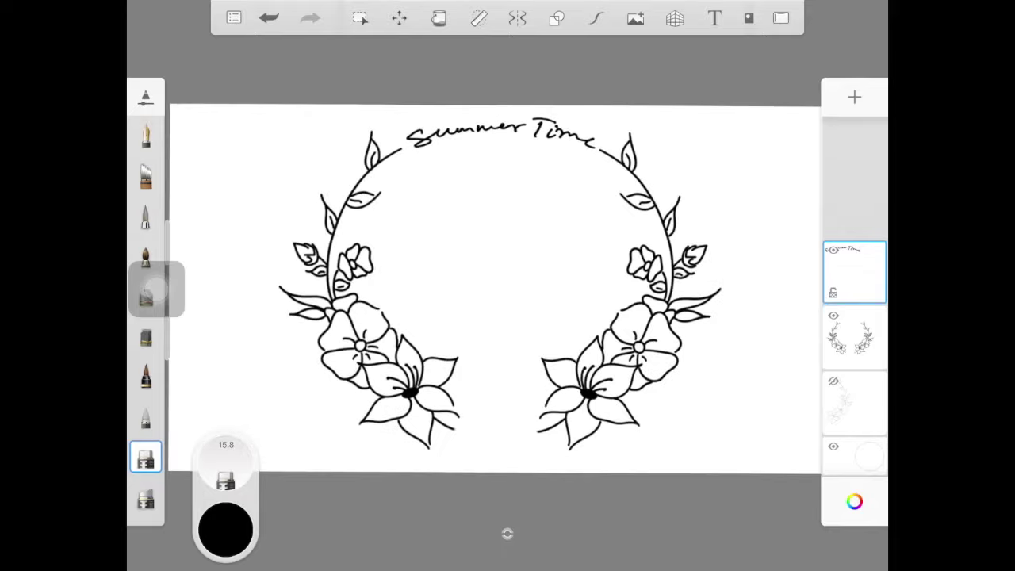